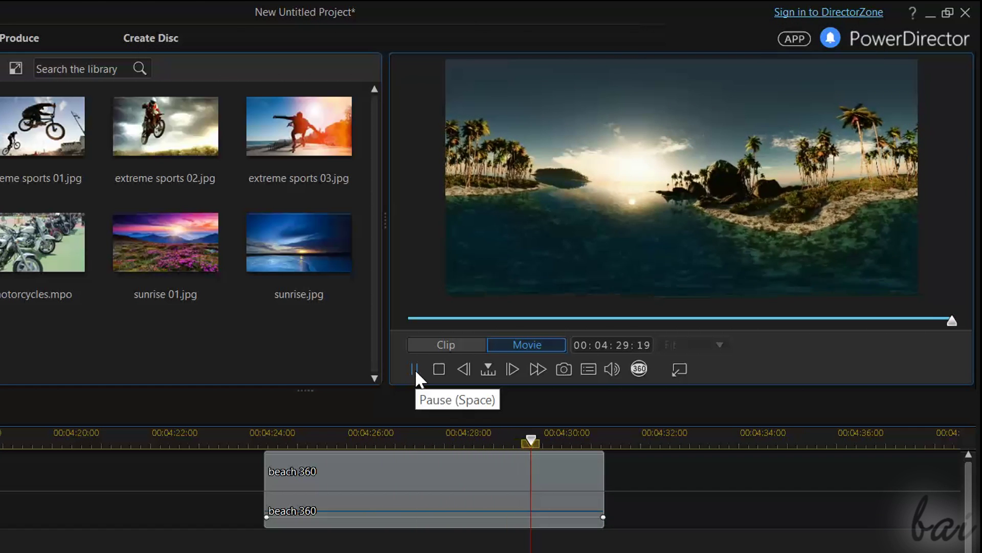
Stop the beach 360 clip, enable 360° viewer mode, then replay it and look around
left_click(416, 369)
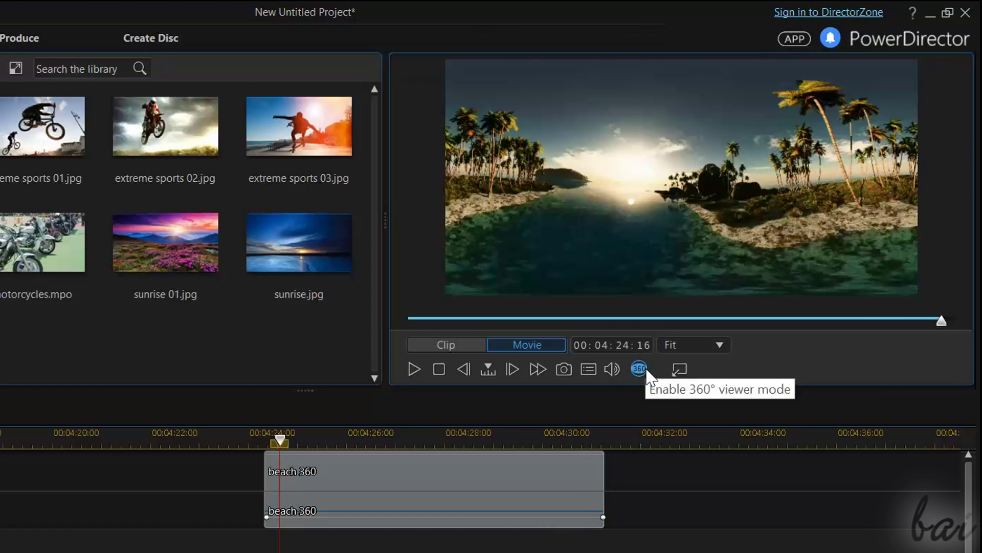
left_click(646, 368)
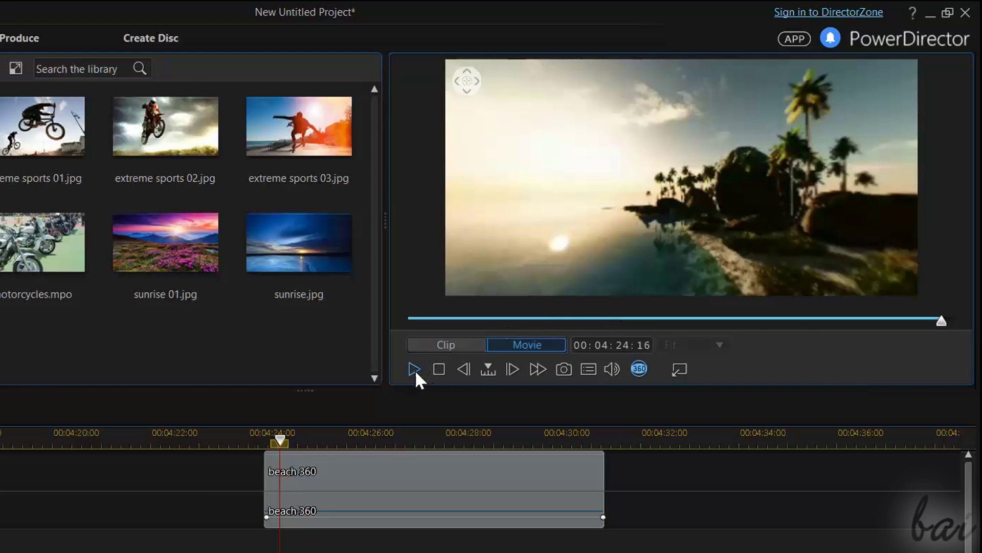
left_click(415, 369)
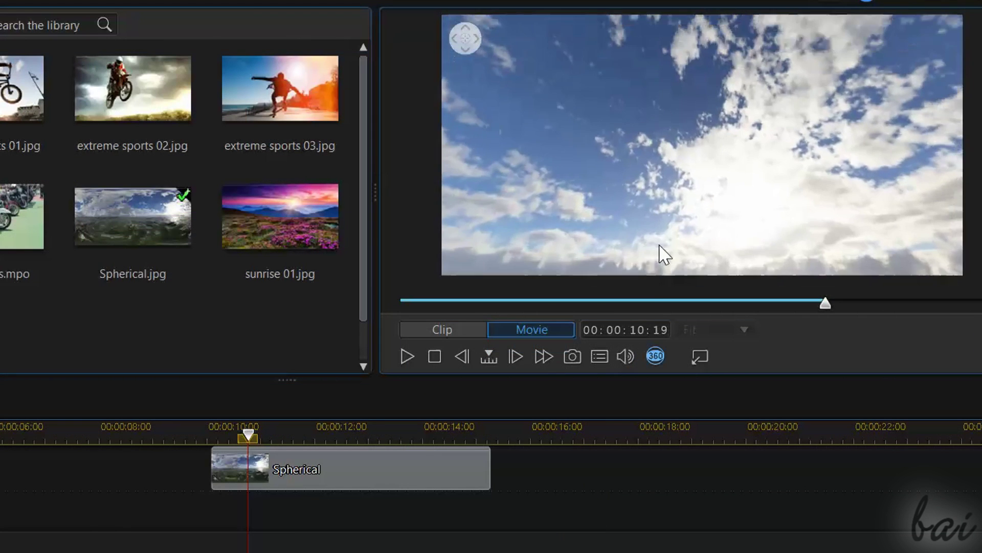
left_click_drag(658, 252, 513, 195)
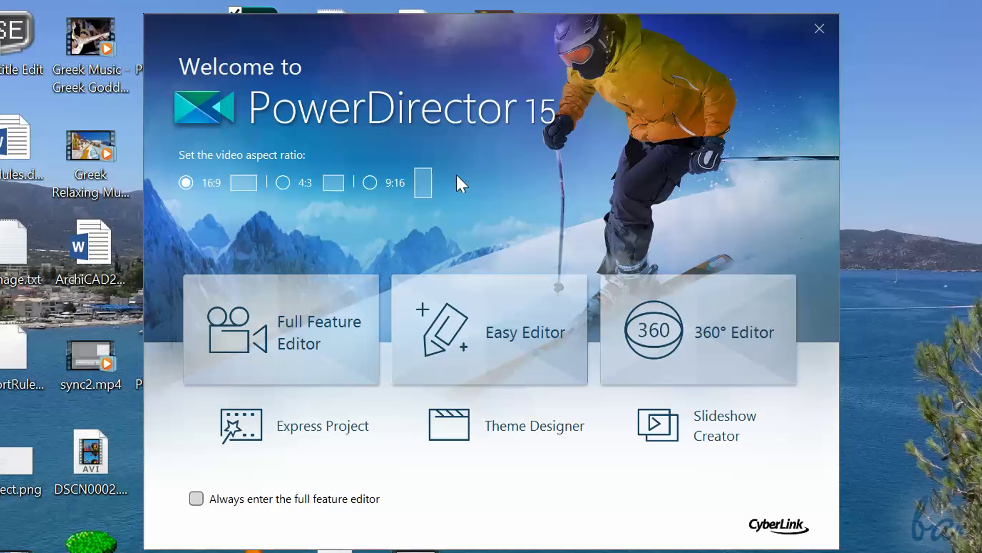
Choose the 360° Editor on the welcome screen and close the 360° Video Projects note
left_click(702, 333)
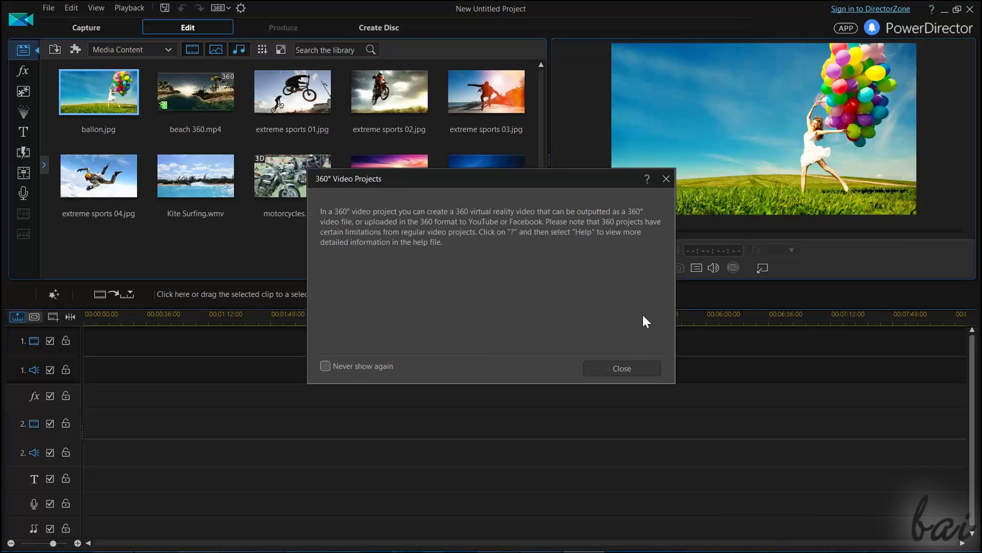
left_click(630, 367)
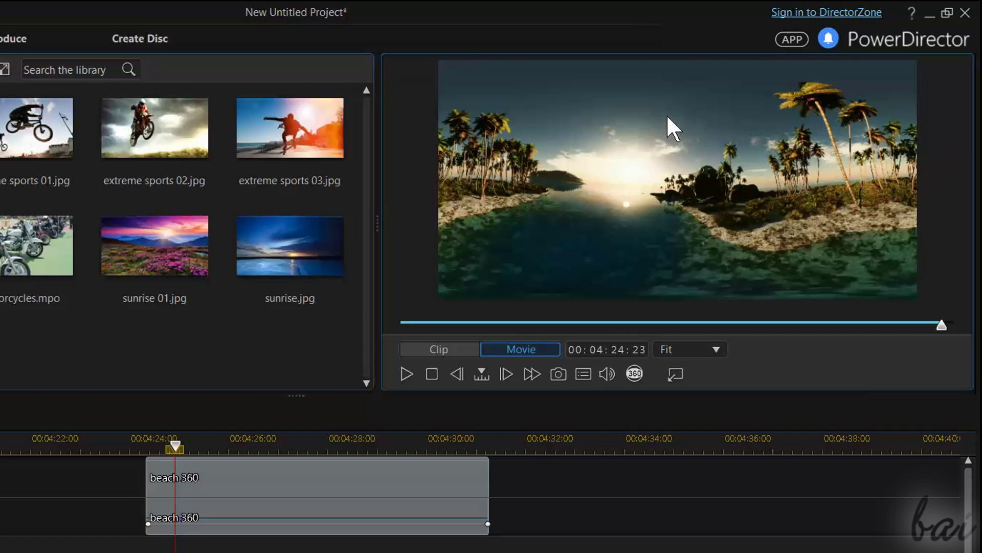
Try 3D viewing on the preview, then switch it to 360° viewer mode instead
left_click(639, 374)
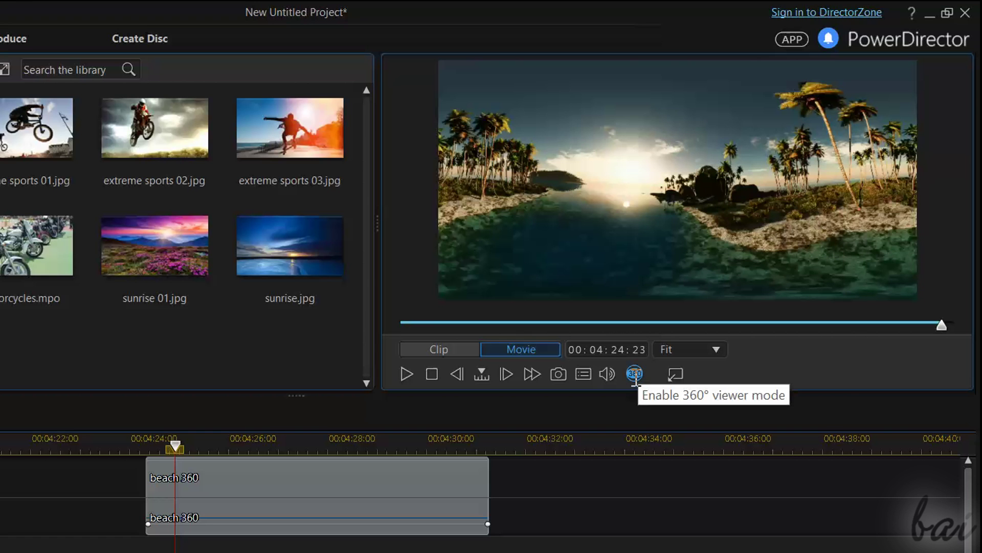
left_click(634, 374)
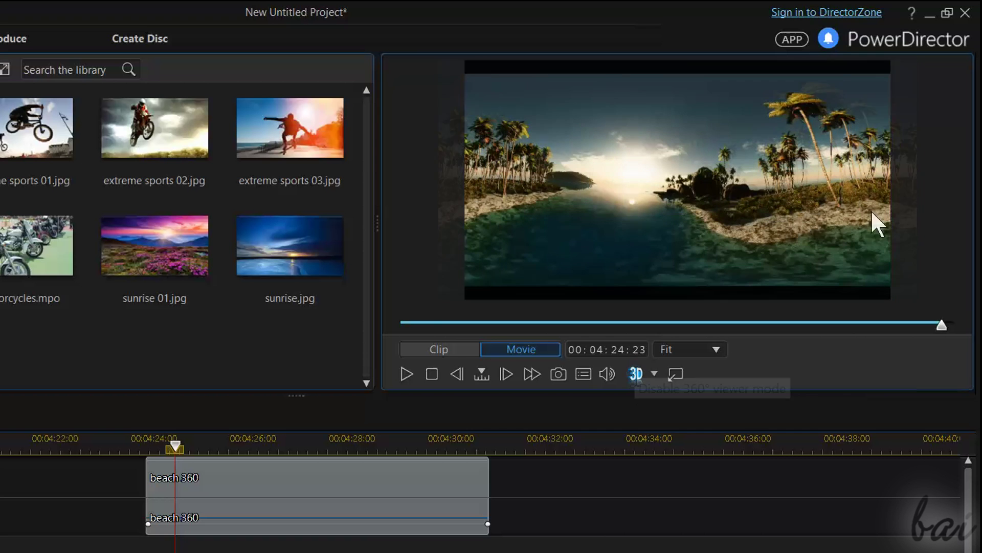
left_click(653, 376)
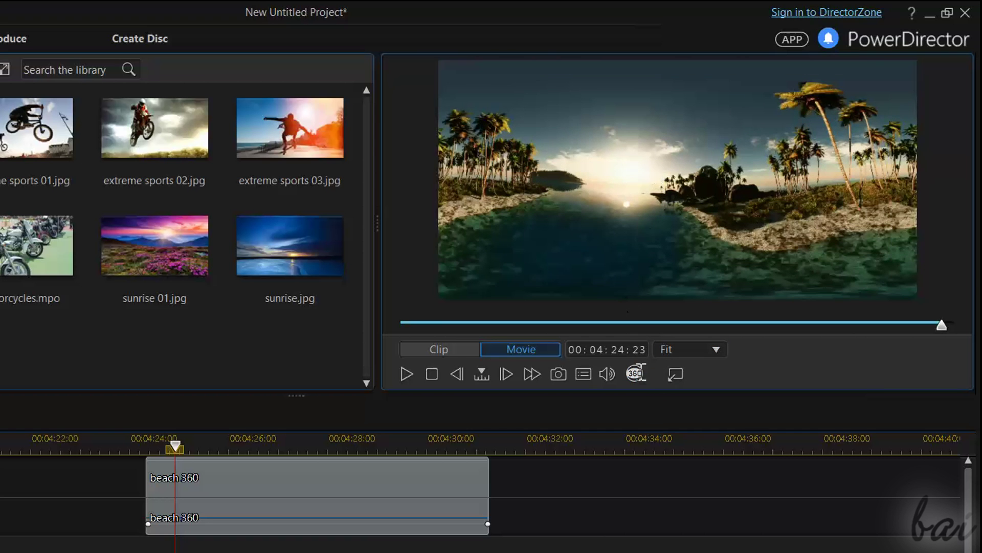
left_click(634, 374)
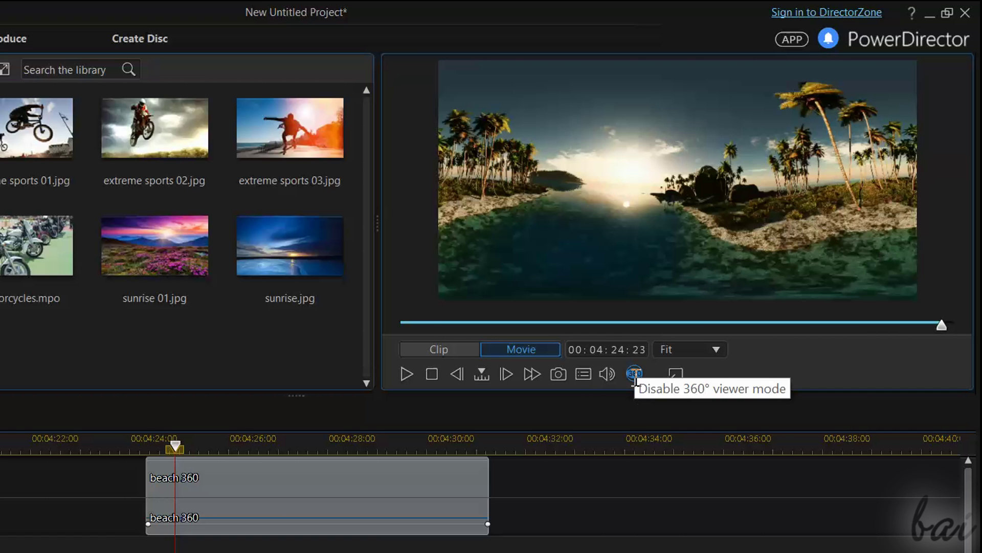
Pan and tilt the beach 360 view toward the palms, sky and sunrise island
left_click_drag(754, 252, 524, 181)
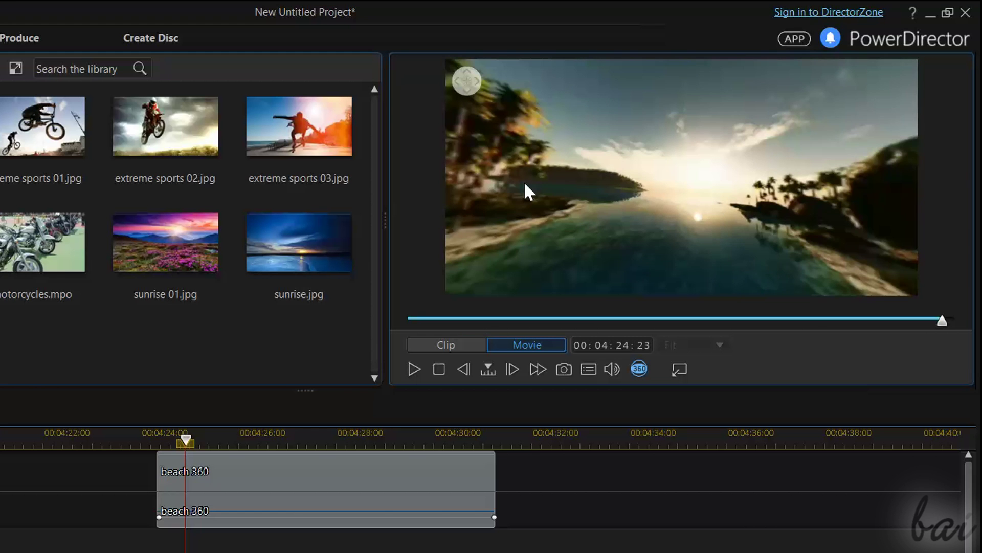
left_click(478, 81)
left_click(458, 81)
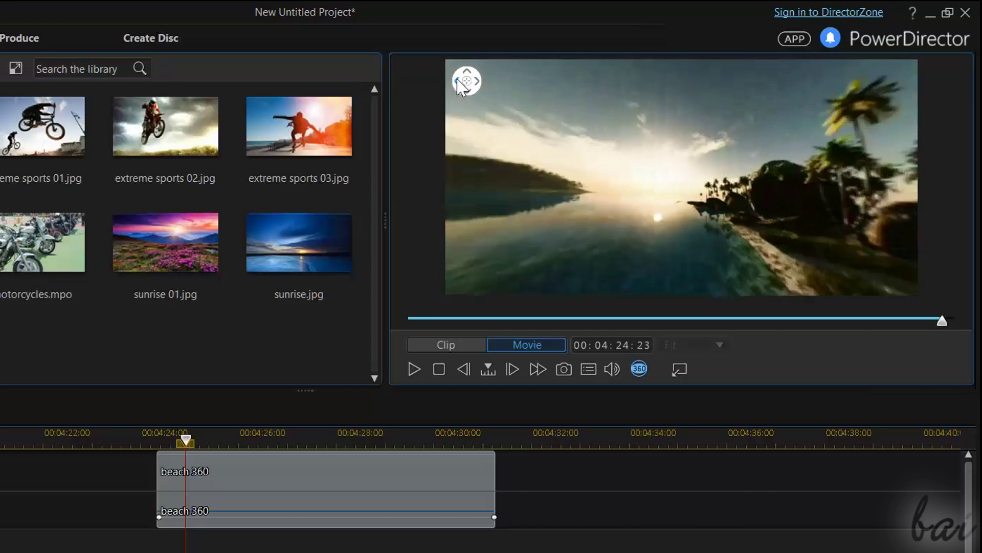
left_click(466, 77)
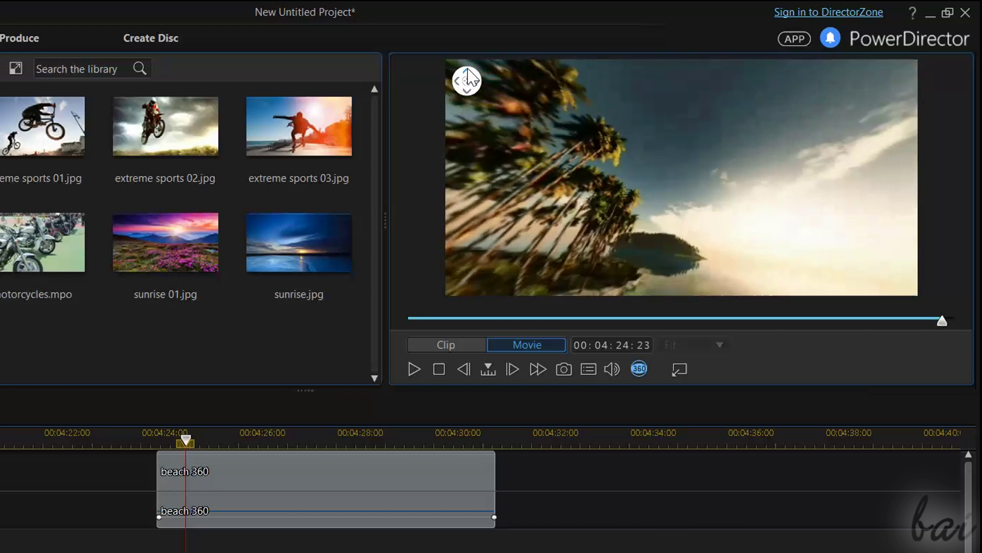
left_click(467, 90)
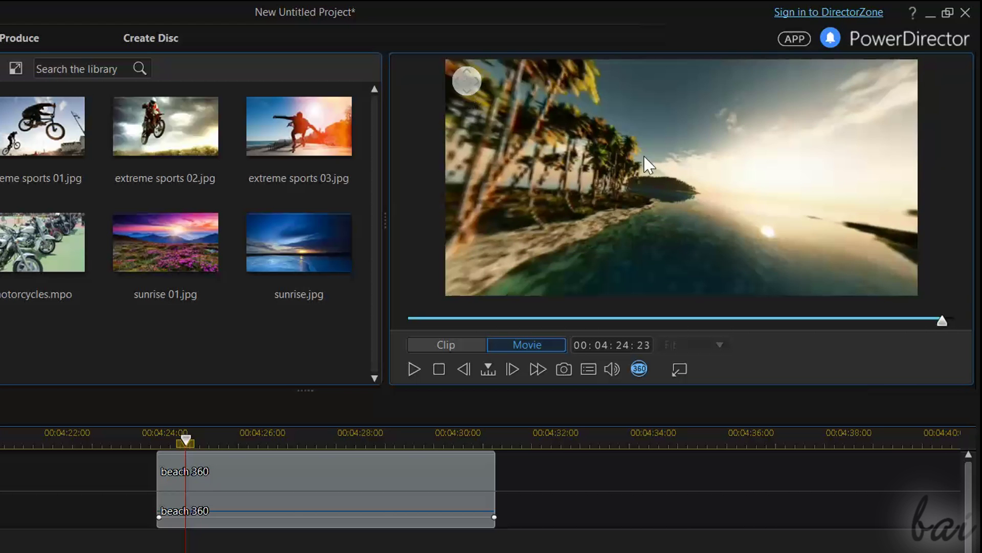
left_click_drag(717, 171, 606, 161)
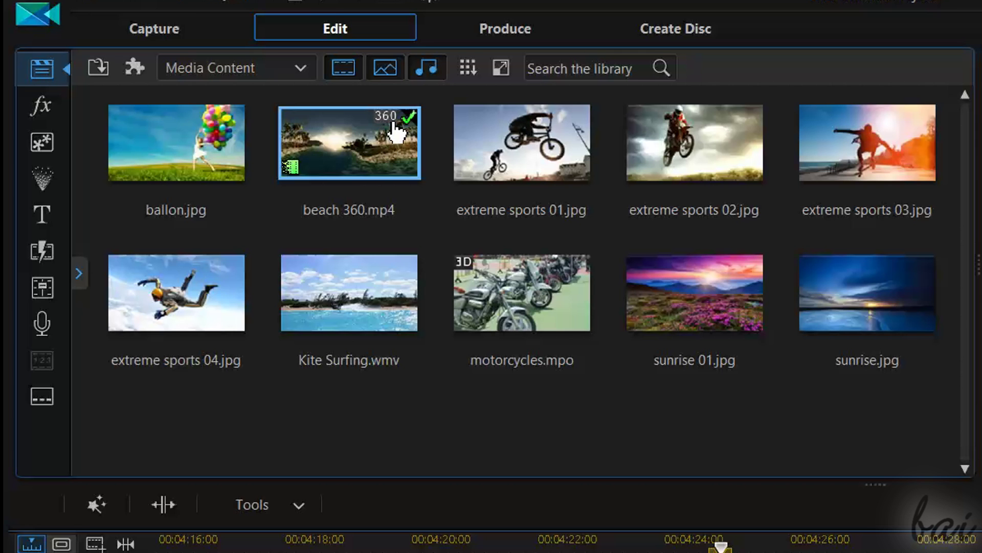
Turn on 360° viewer mode for the Spherical image and tilt it to show more sky
mouse_move(393, 131)
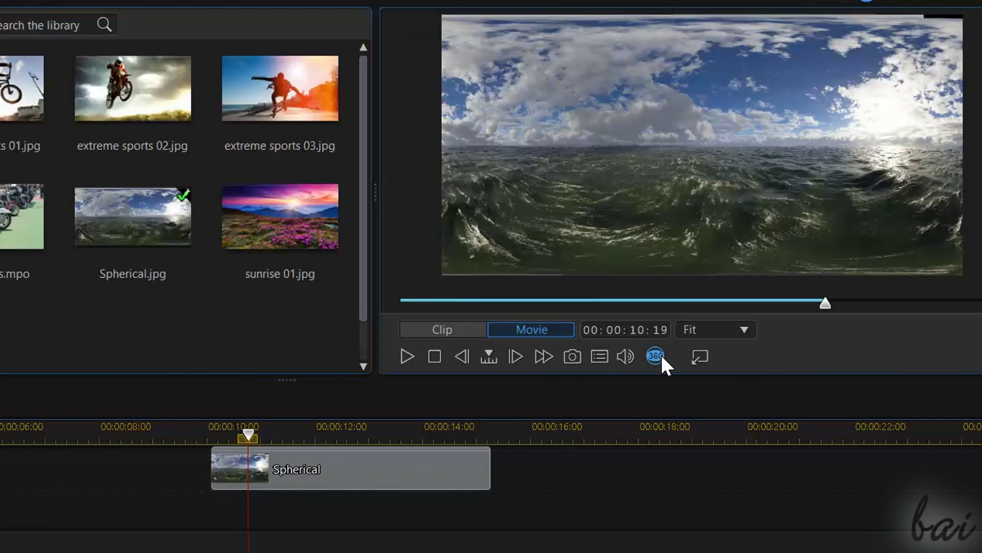
left_click(661, 357)
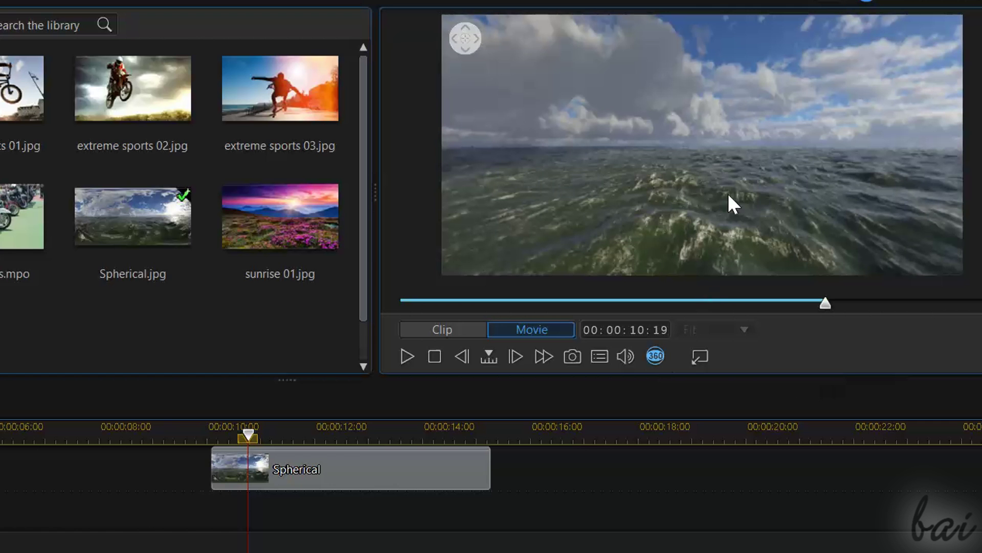
left_click_drag(766, 179, 729, 184)
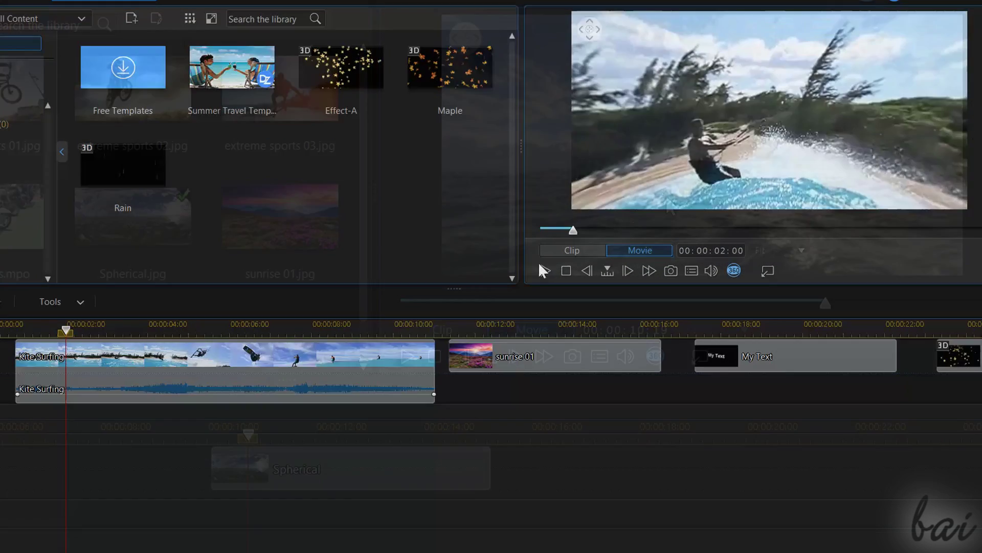
Play the project in 360° viewer mode, then tilt the view around the sunrise 01 scene
left_click(545, 270)
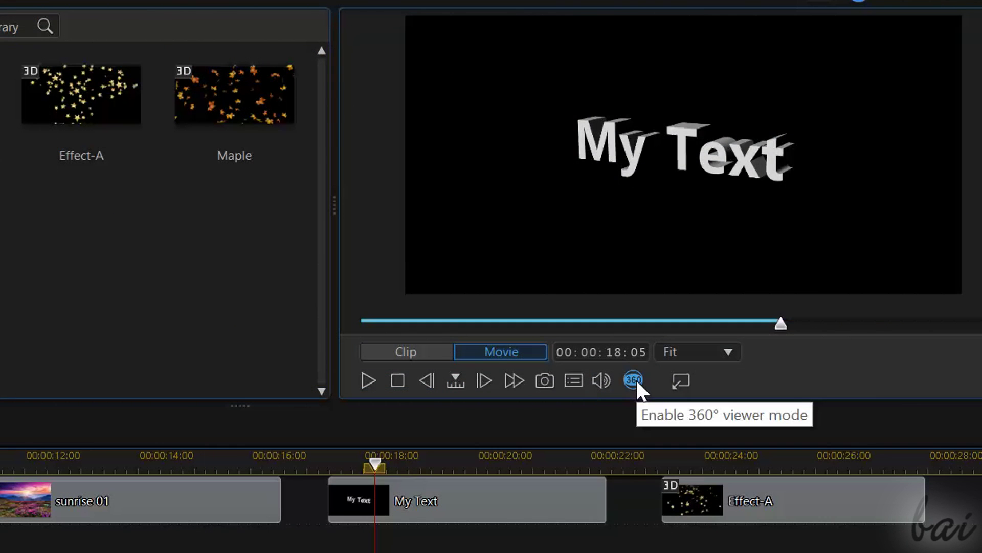
left_click(636, 379)
left_click(367, 385)
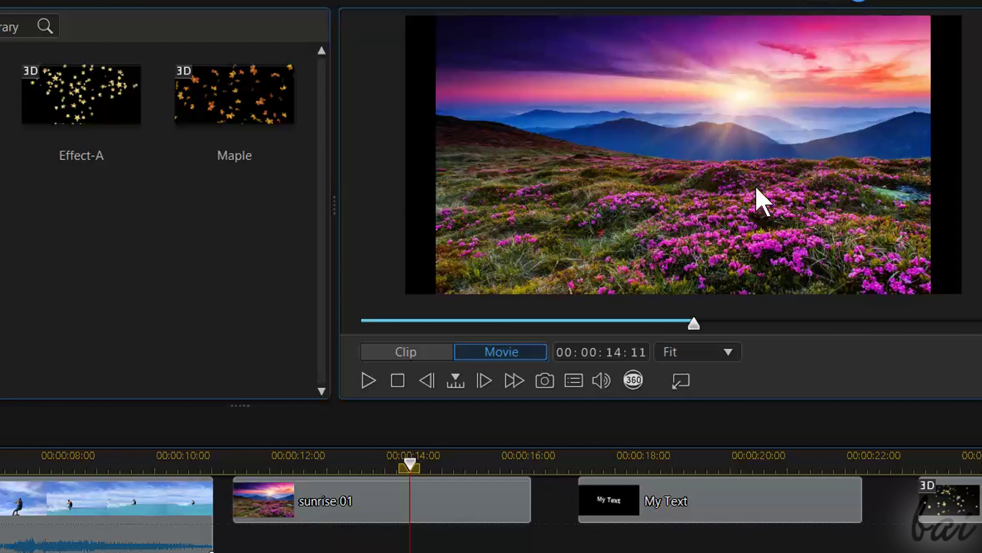
left_click(635, 381)
left_click_drag(741, 231, 871, 140)
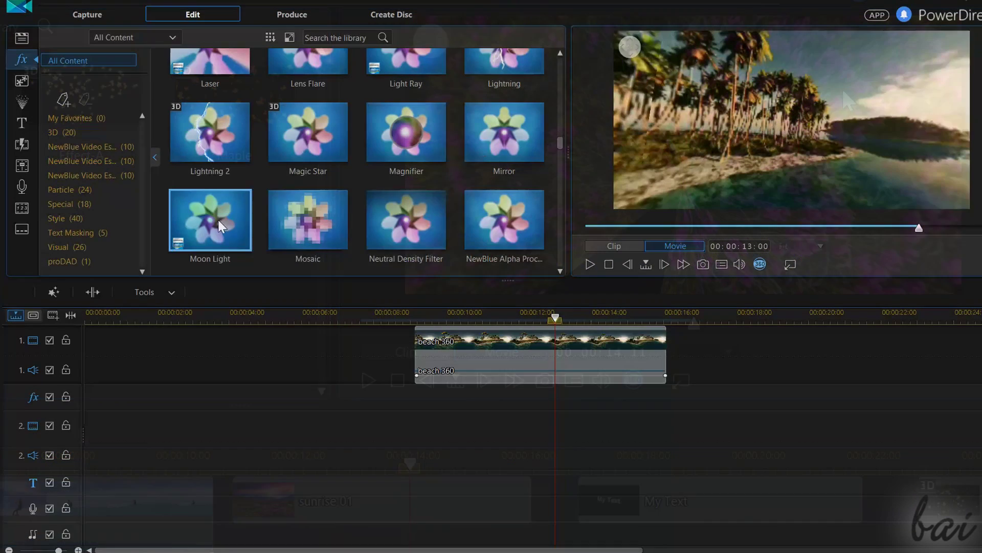
Apply Moon Light to beach 360, then add Kite Surfing.wmv and sunrise 01.jpg to track 2, viewing each in 360°
left_click_drag(220, 225, 550, 358)
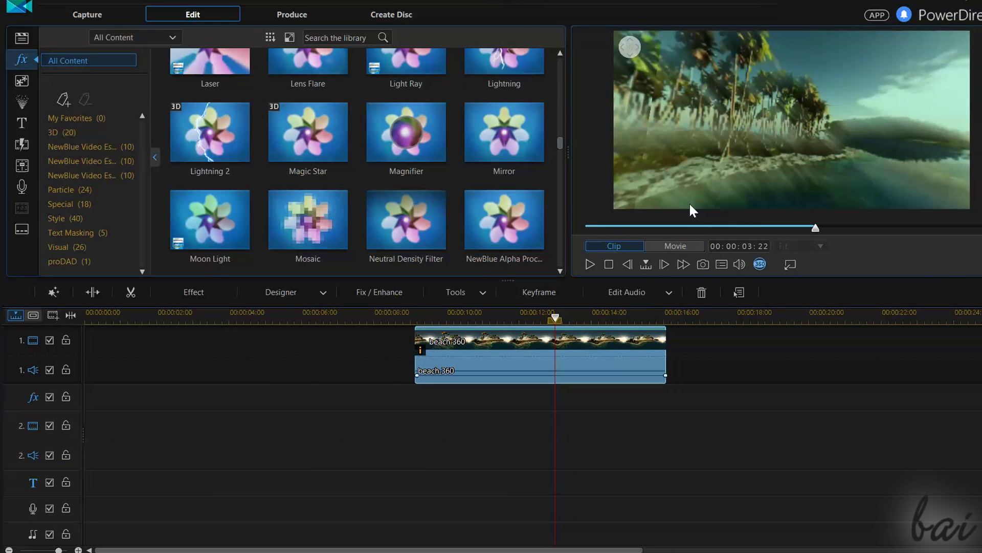
left_click_drag(691, 205, 701, 153)
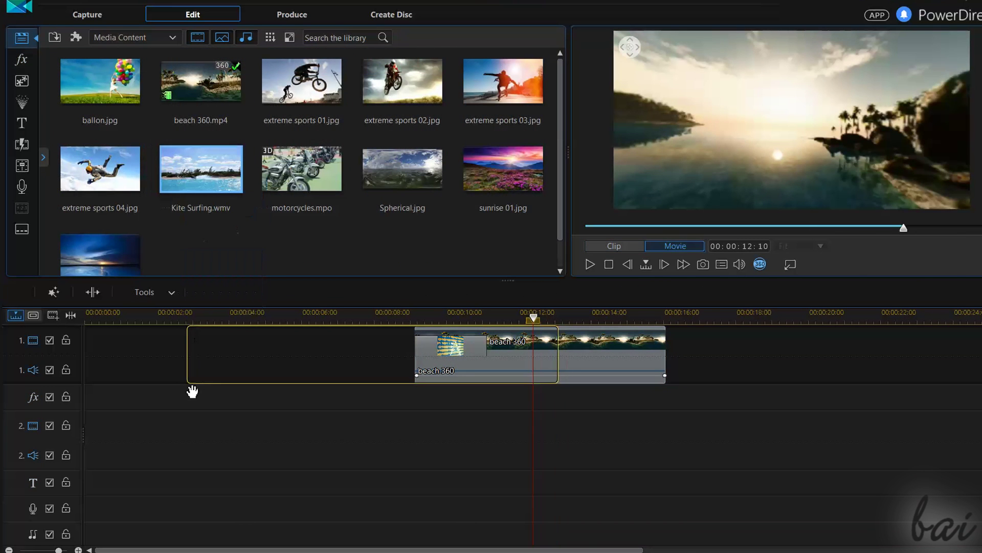
left_click_drag(192, 391, 179, 420)
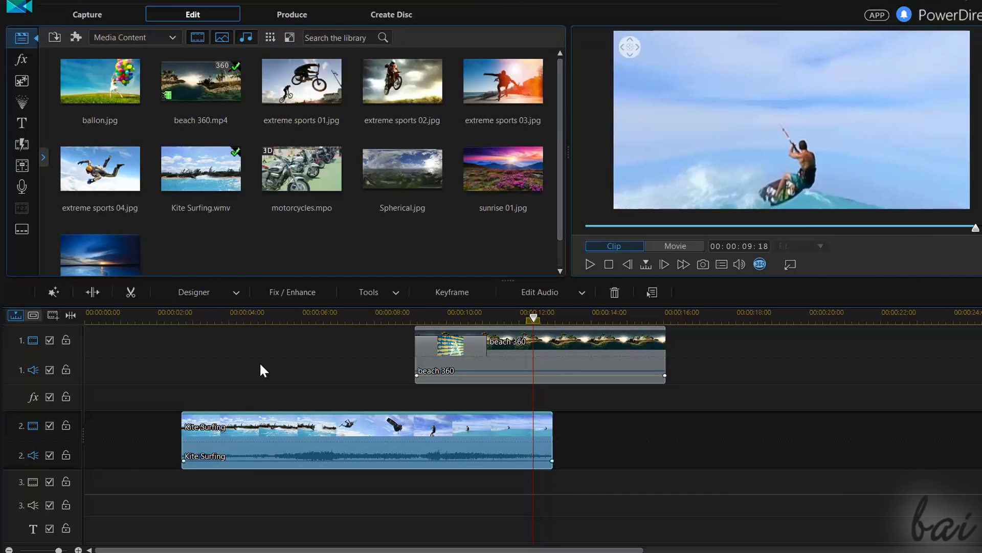
left_click(252, 318)
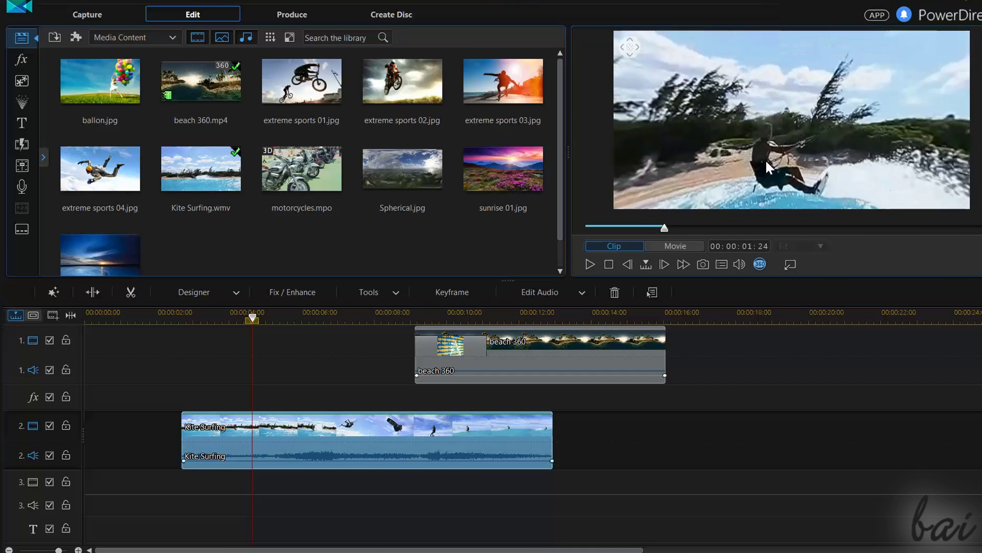
left_click_drag(766, 158, 774, 150)
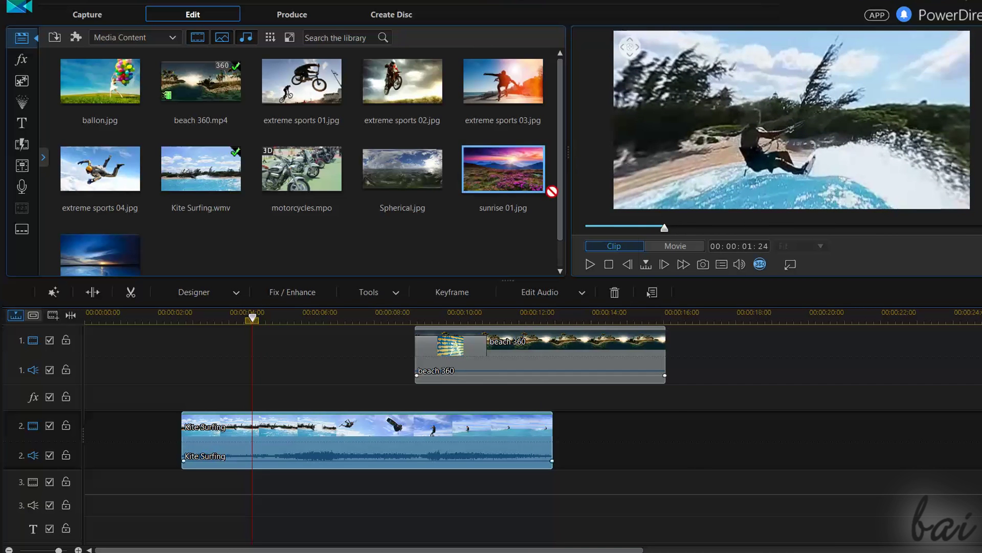
left_click_drag(552, 191, 688, 431)
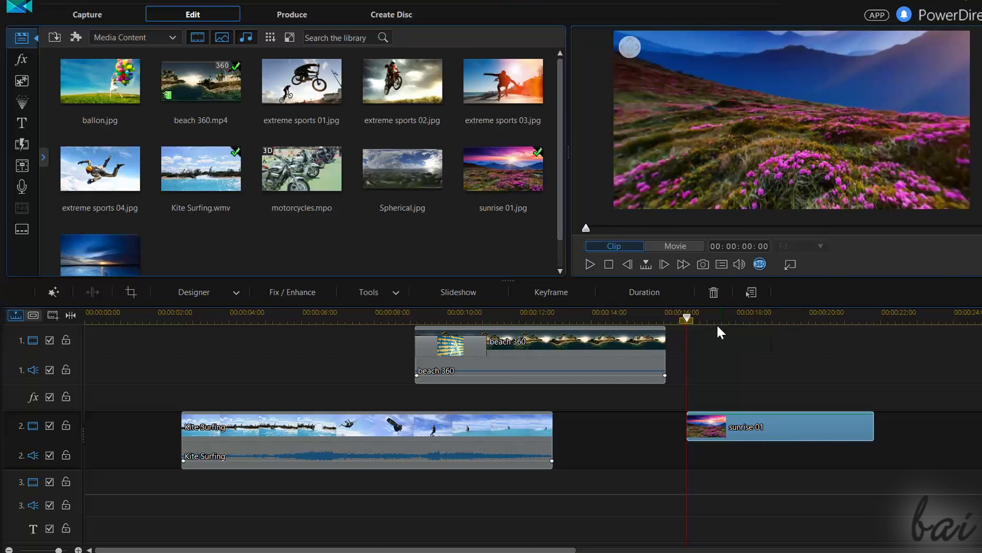
left_click_drag(749, 197, 668, 200)
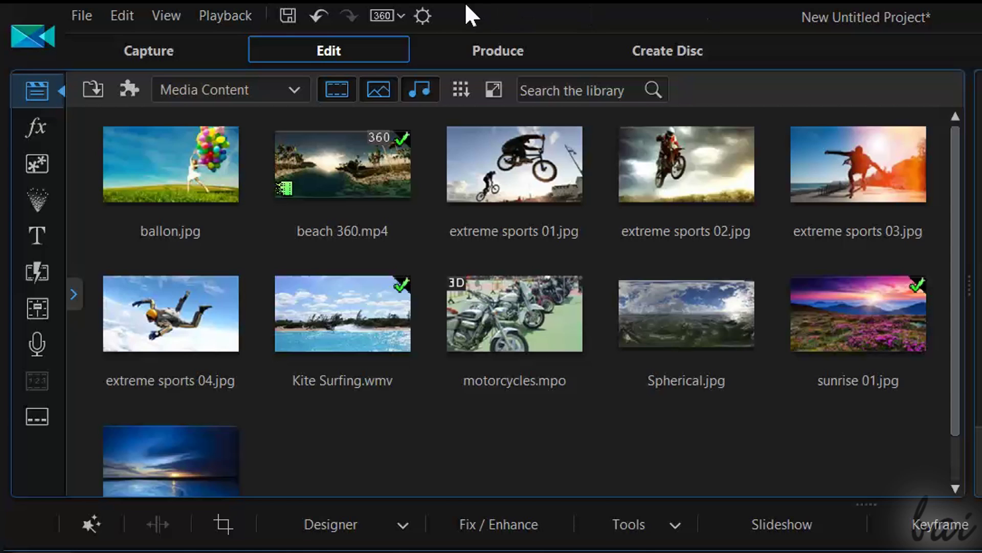
Try a 16:9 aspect ratio, return to 360 with 360° preview on, and go to Produce
left_click(228, 0)
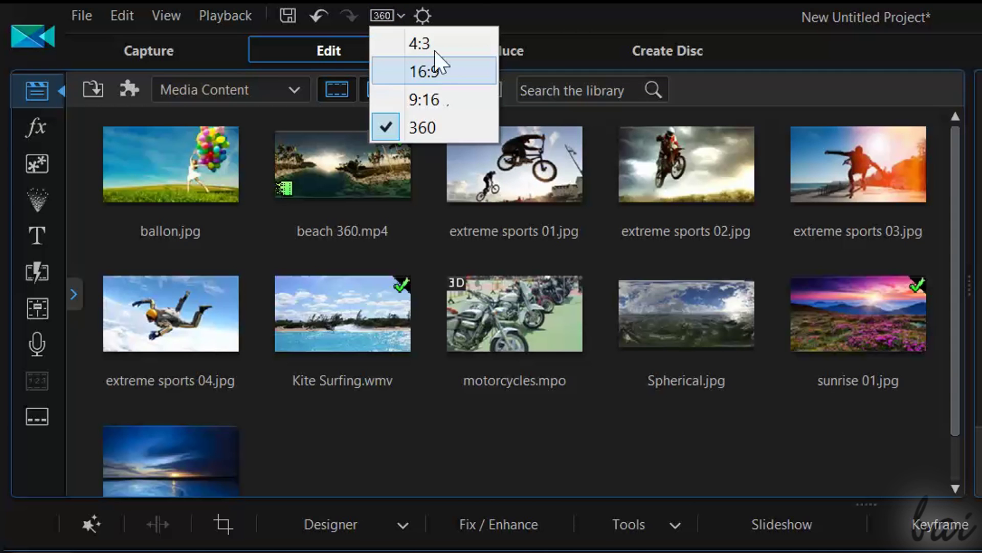
left_click(438, 71)
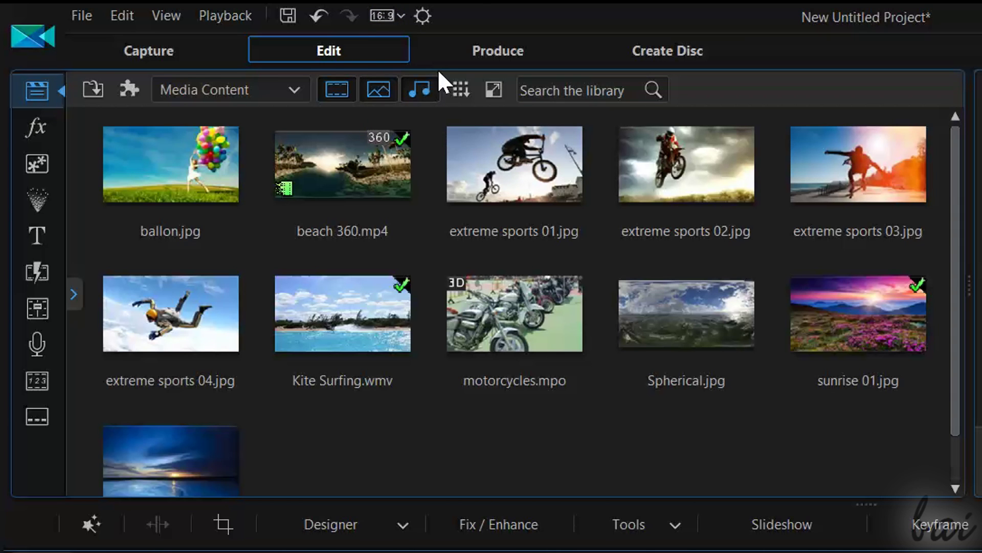
left_click(388, 16)
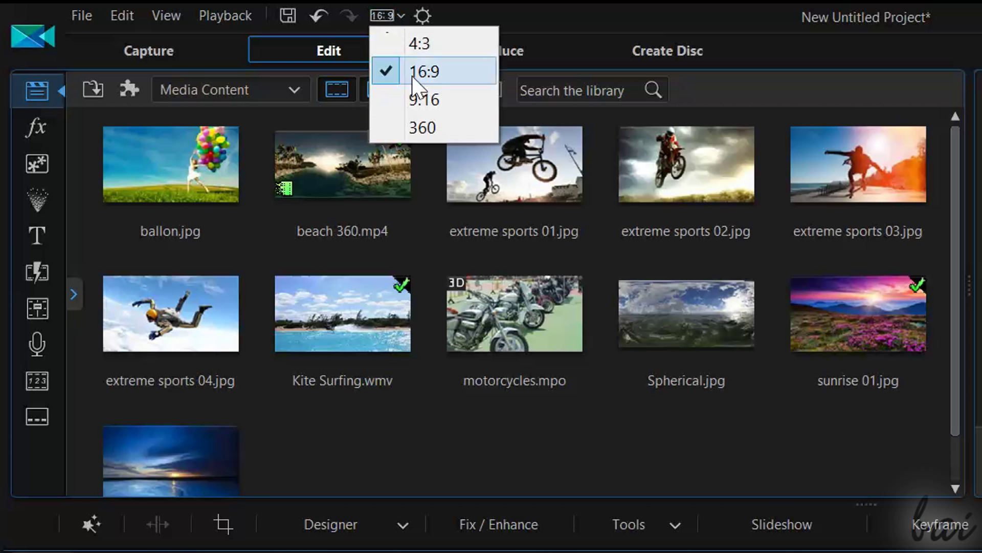
left_click(445, 128)
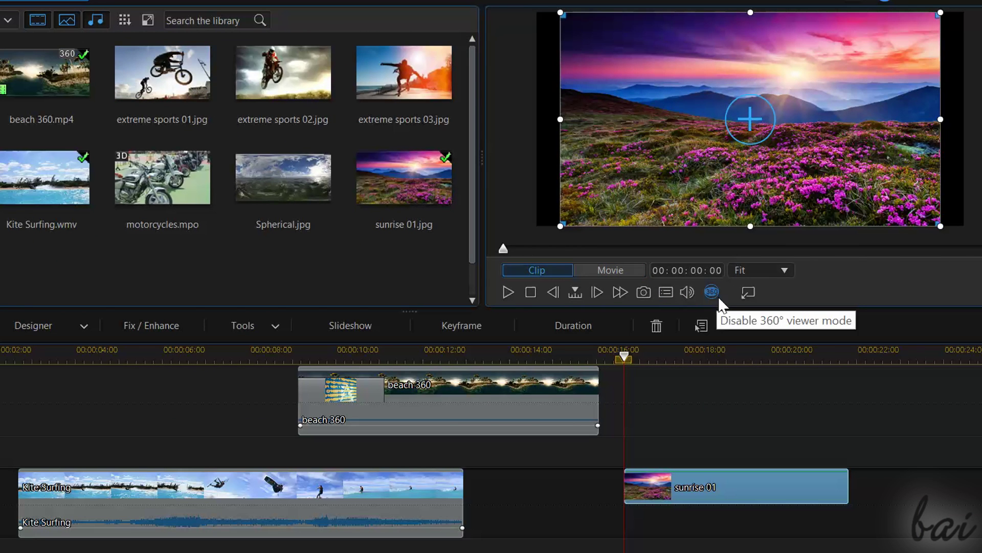
left_click(719, 301)
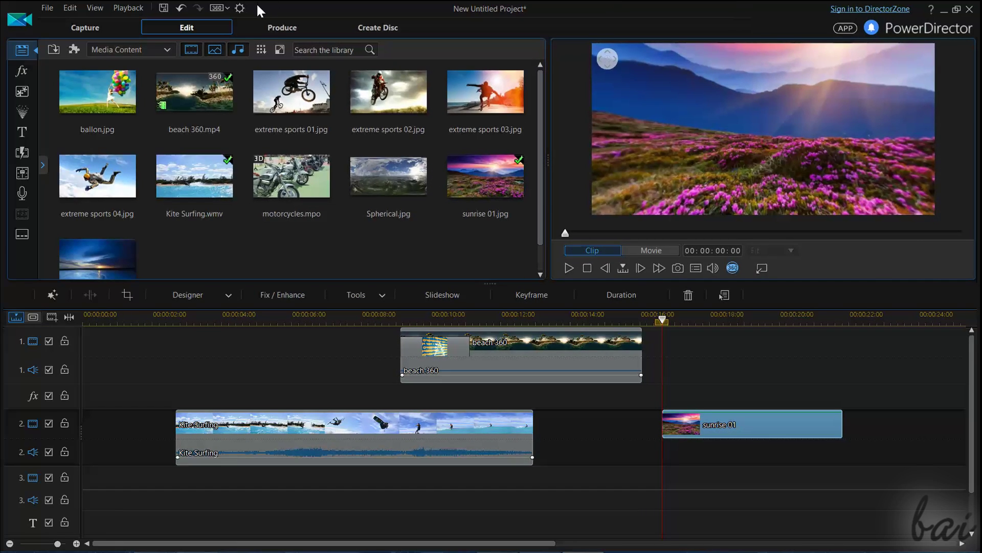
left_click(275, 29)
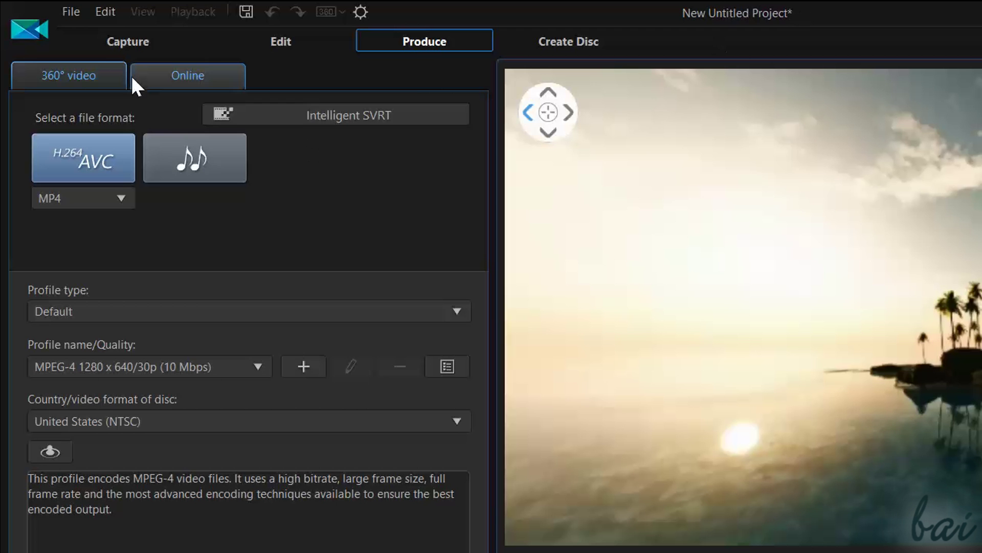
Choose H.264 AVC output in an MP4 container, reviewing the Online upload and quality profiles
left_click(199, 165)
left_click(102, 167)
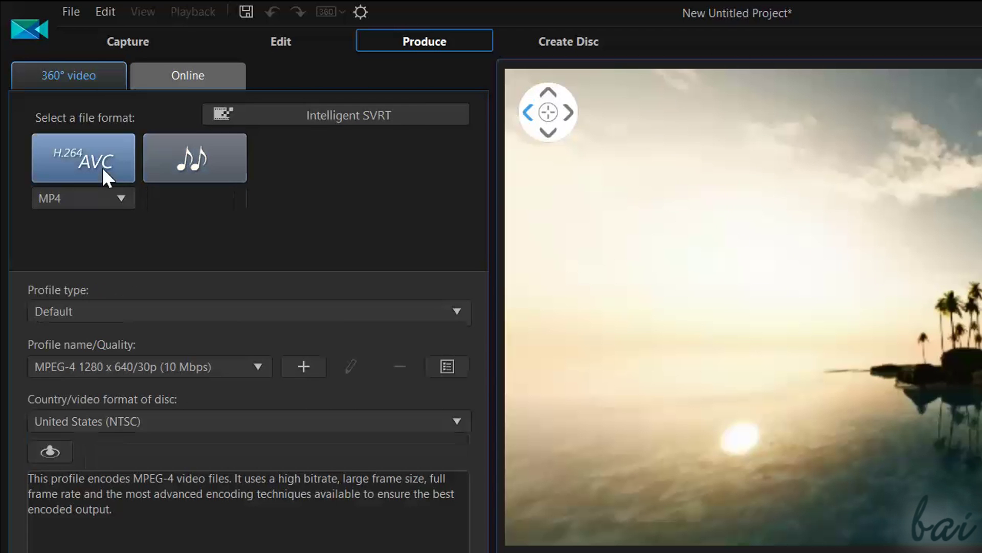
left_click(119, 198)
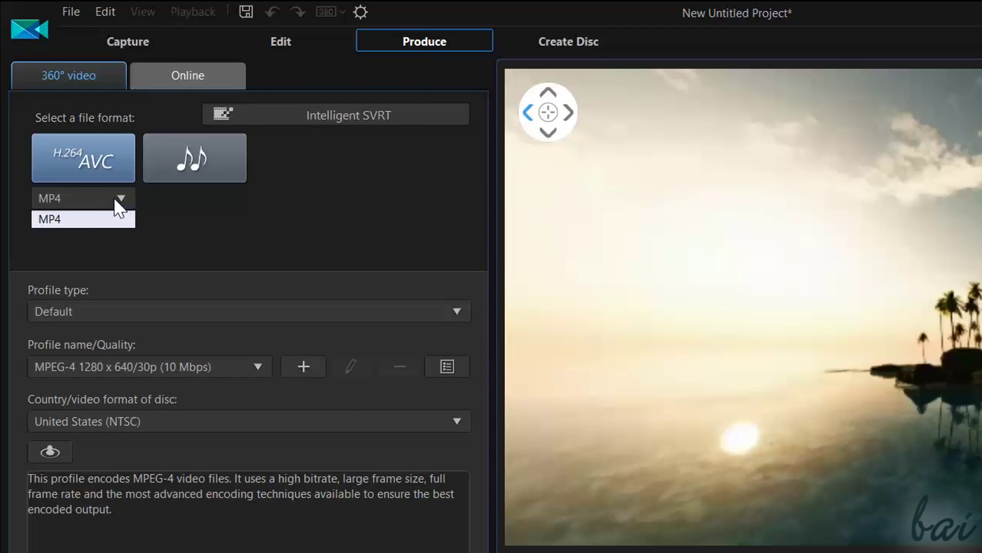
left_click(97, 219)
left_click(189, 72)
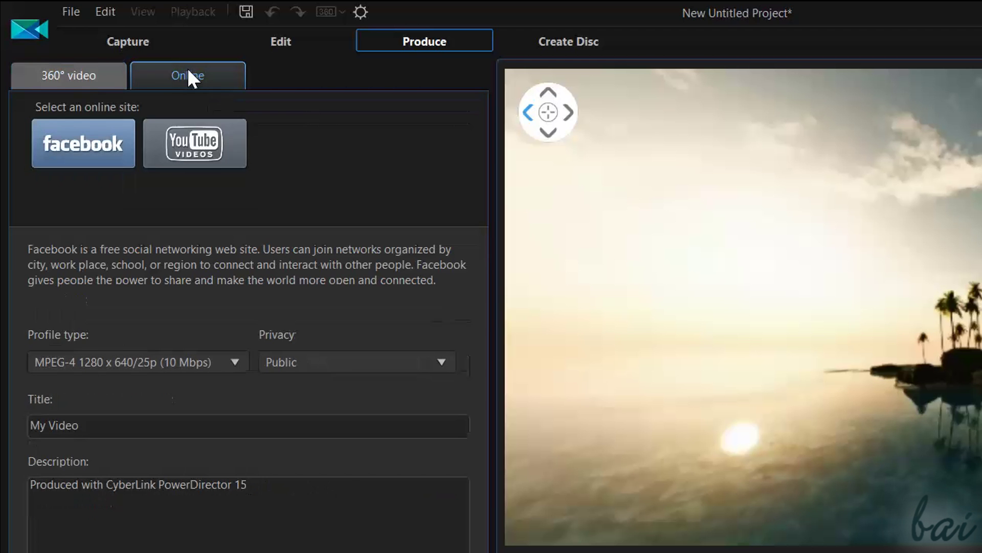
left_click(188, 362)
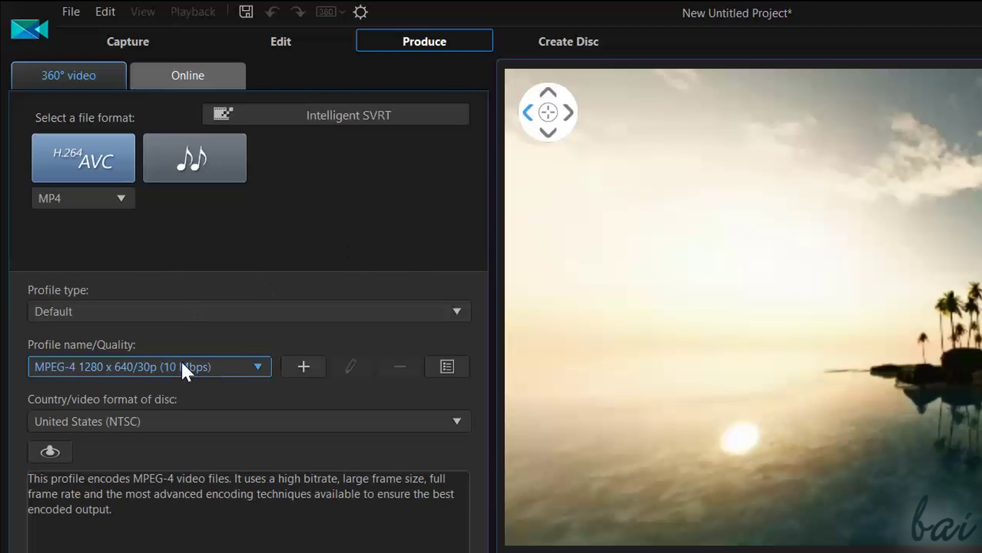
left_click(206, 369)
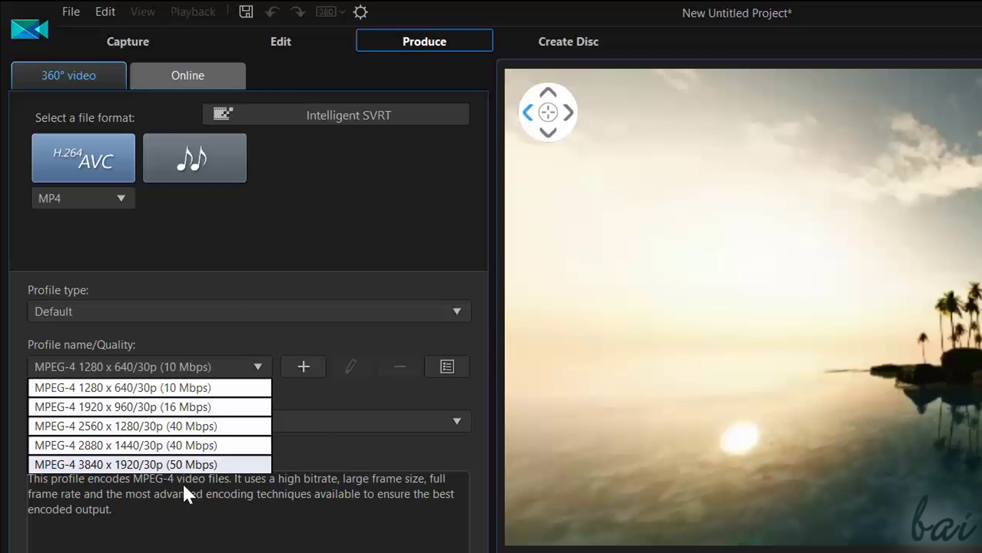
Keep the 1280 x 640/30p (10 Mbps) quality and tilt the Spherical view down to the sea horizon
left_click(219, 362)
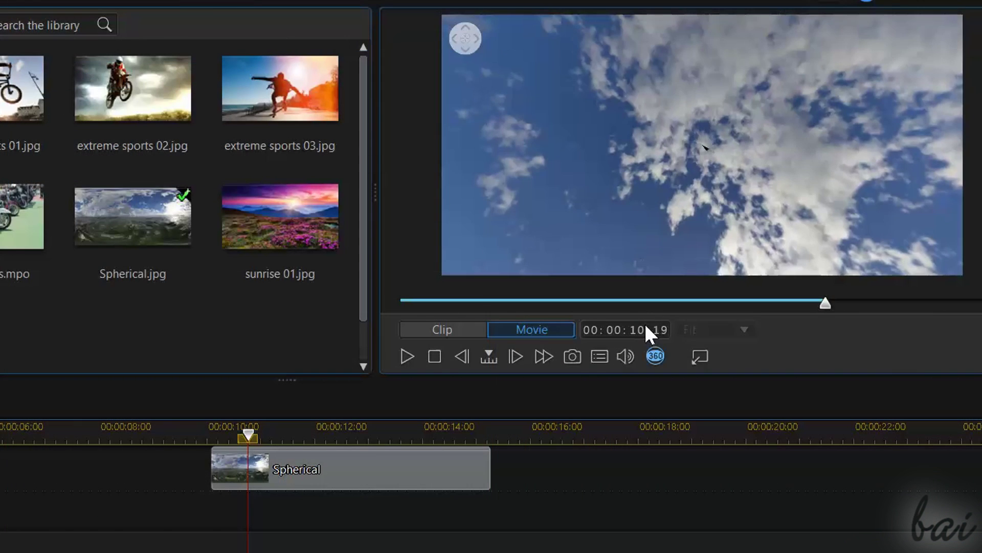
left_click_drag(637, 266, 581, 197)
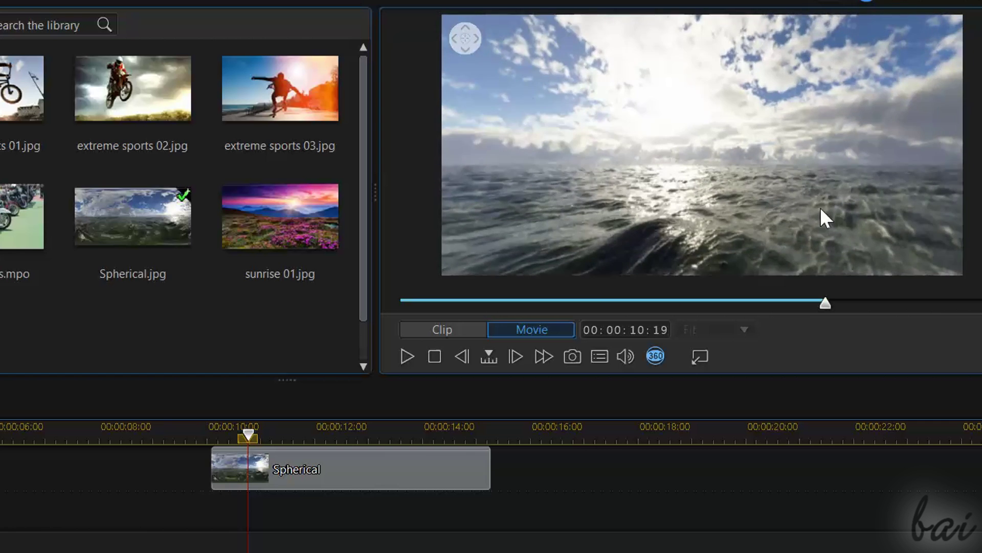